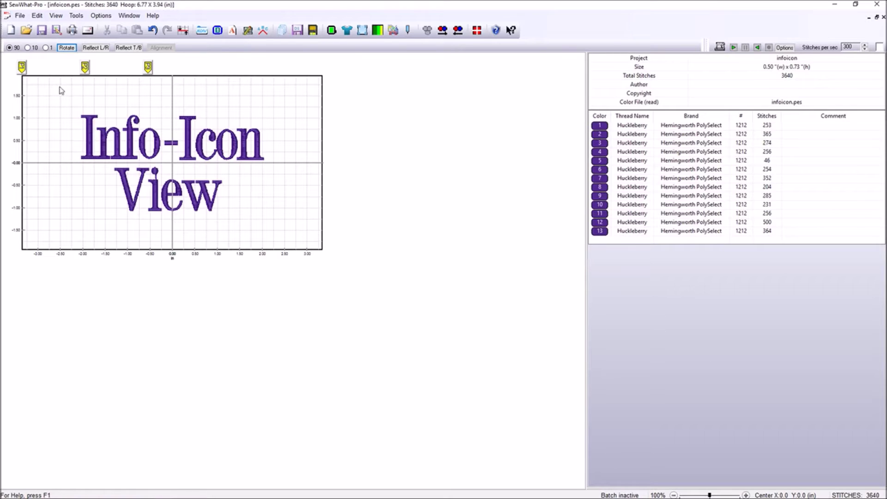
- Drag a box around the whole Info-Icon View lettering to select it
mouse_move(60, 92)
left_mouse_down()
mouse_move(275, 224)
mouse_move(317, 237)
left_mouse_up()
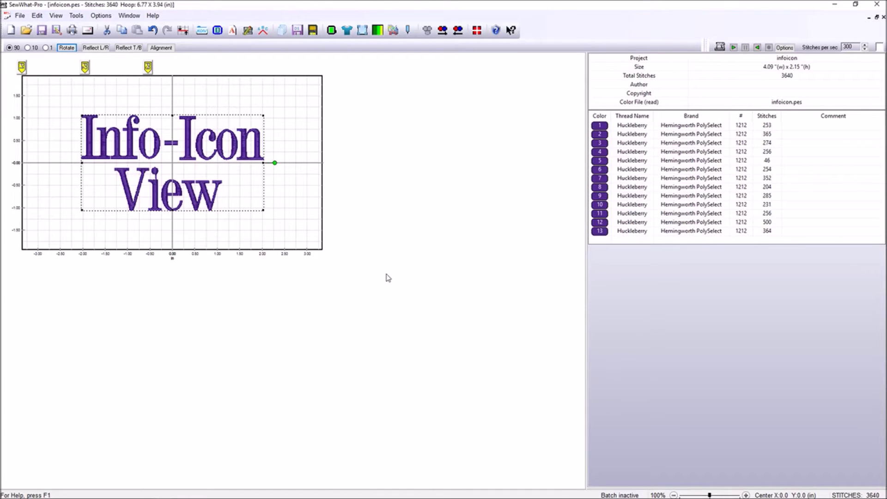
- Show the saved-design album with Centurion letters in the side pane, and bring up File Explorer
left_click(201, 32)
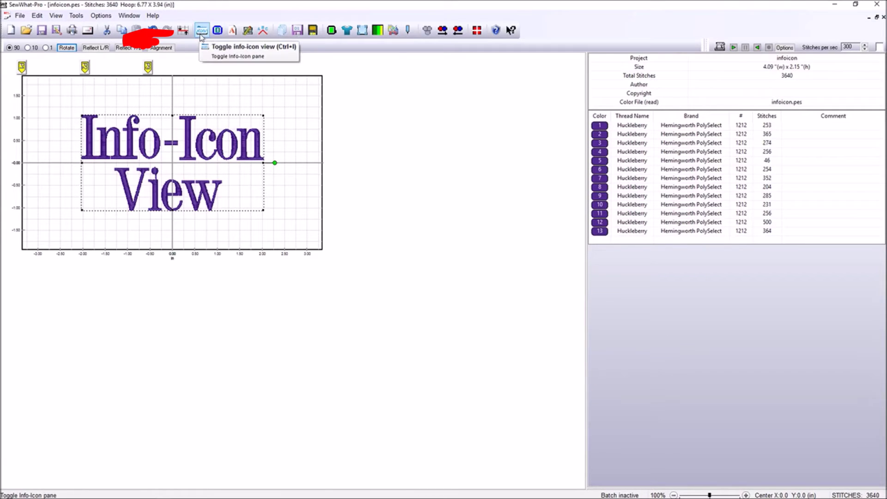
left_click(201, 32)
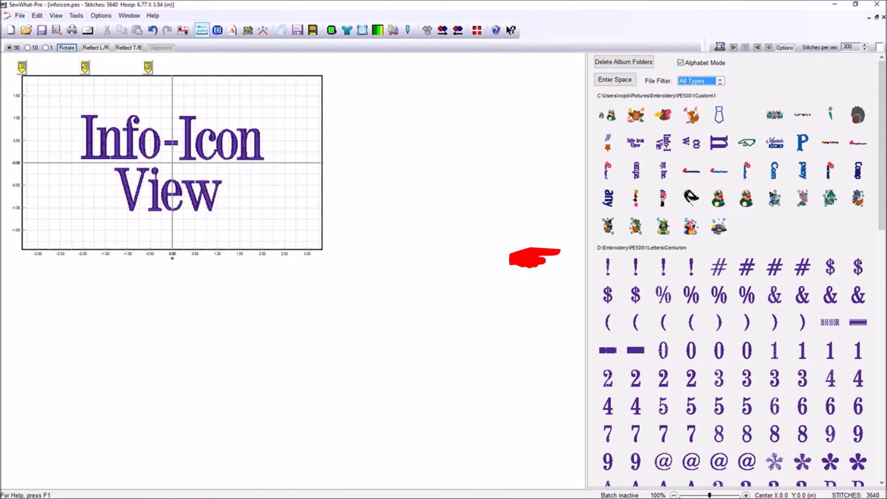
left_click_drag(880, 188, 880, 243)
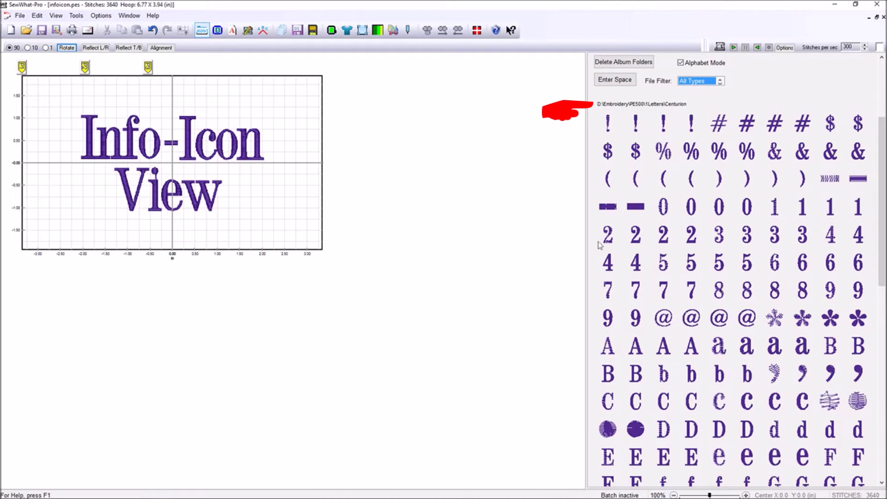
left_click(42, 493)
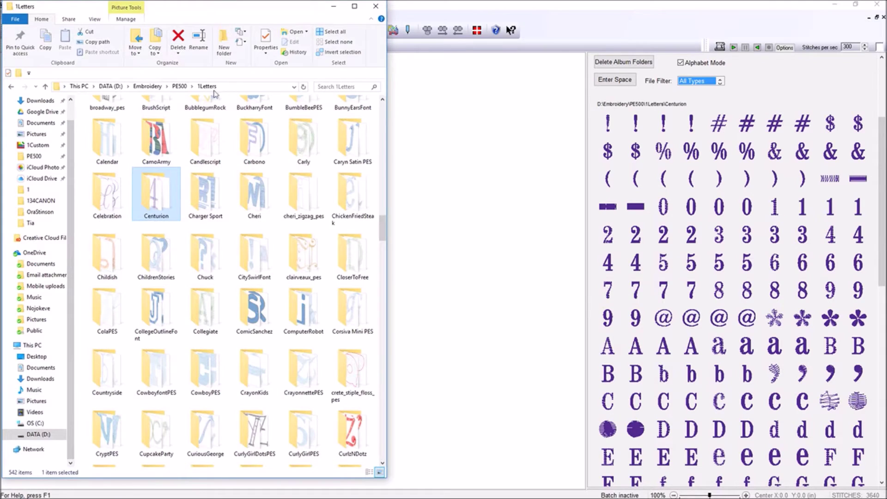
- View the Centurion folder's stitch files in File Explorer, then close the Explorer window
double_click(159, 198)
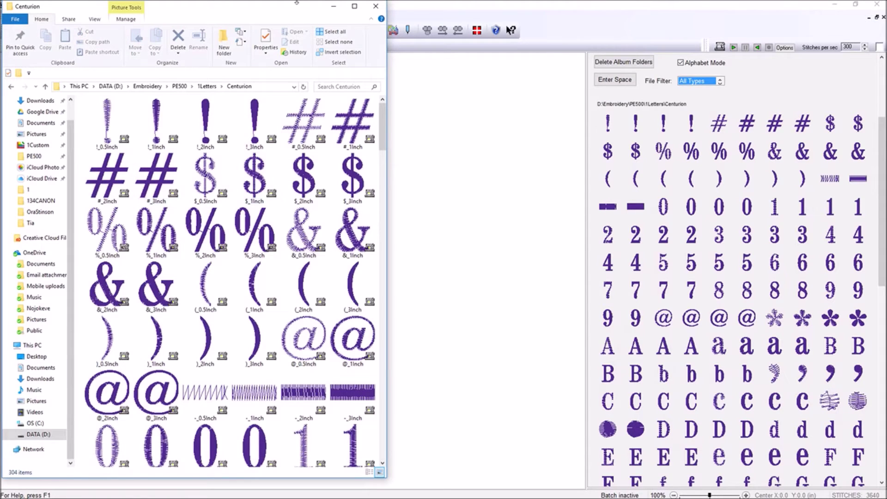
left_click(333, 6)
left_click(605, 79)
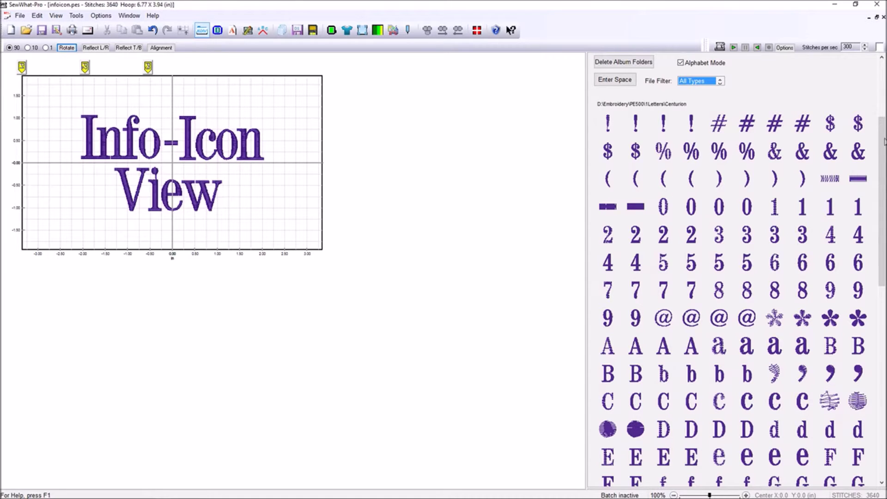
left_click_drag(882, 143, 881, 211)
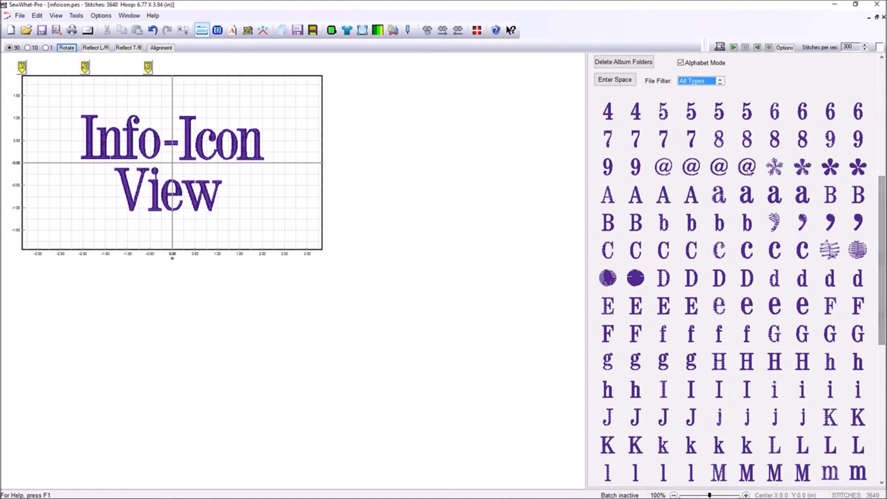
left_click(635, 195)
left_click(608, 196)
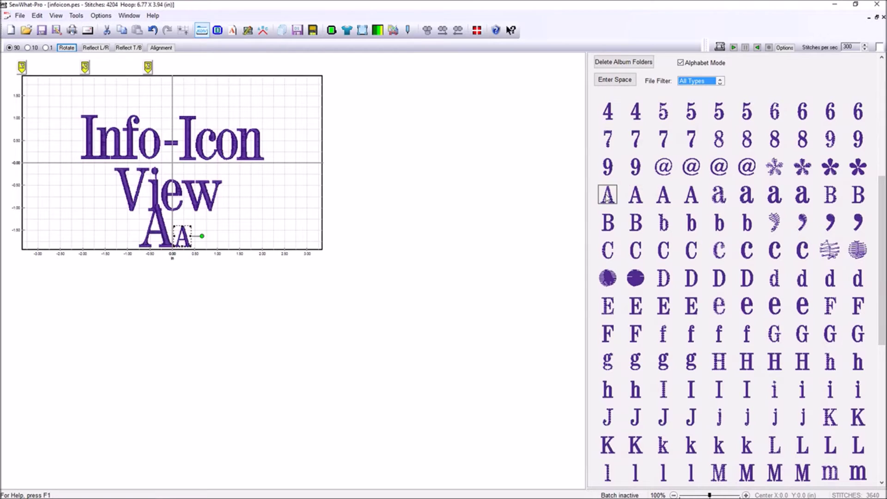
left_click(663, 196)
left_click(691, 197)
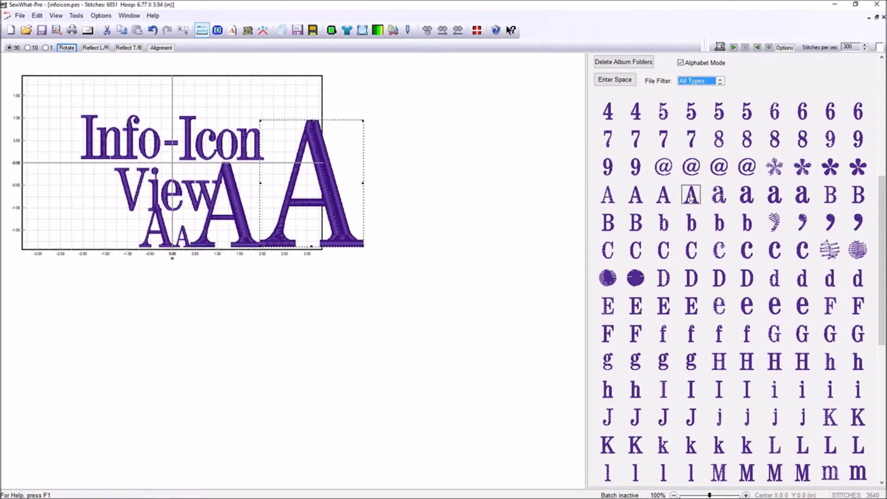
key("Delete")
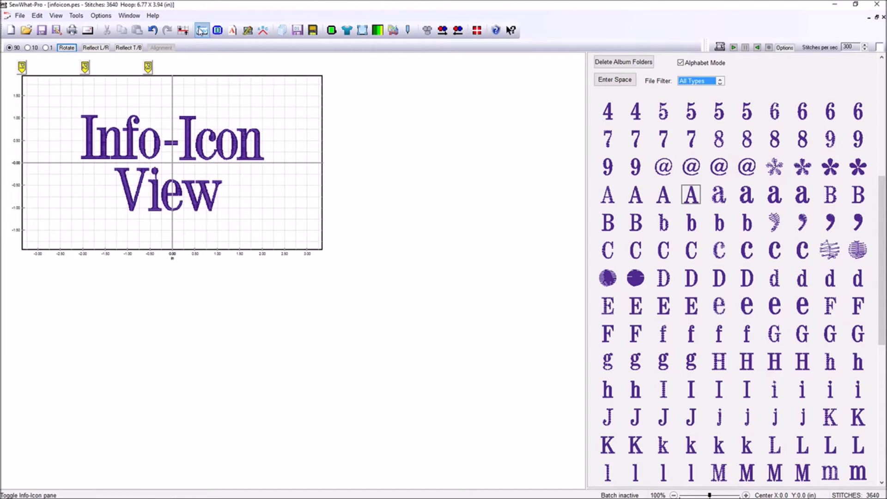
- Switch the side pane back to design details and start File > Merge
left_click(200, 32)
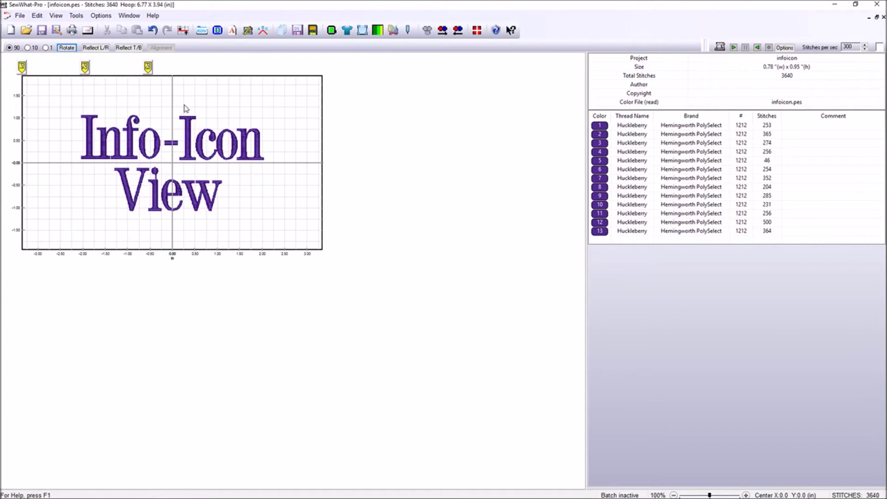
left_click(23, 18)
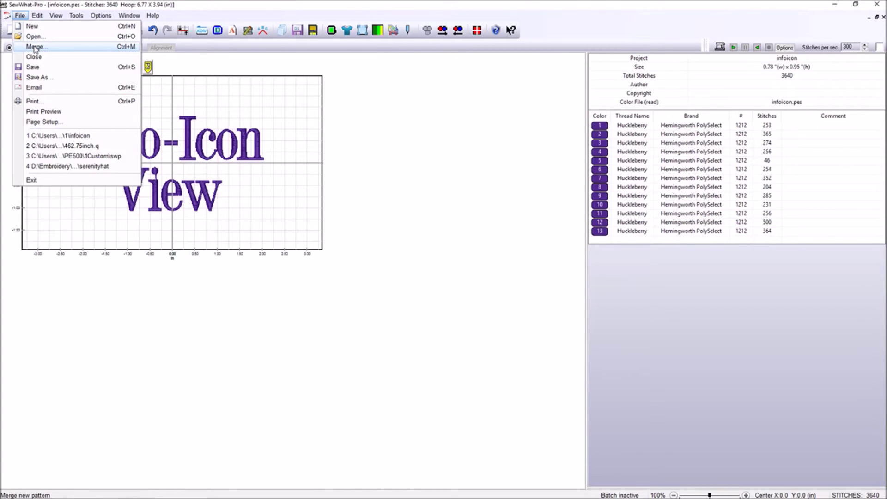
left_click(34, 46)
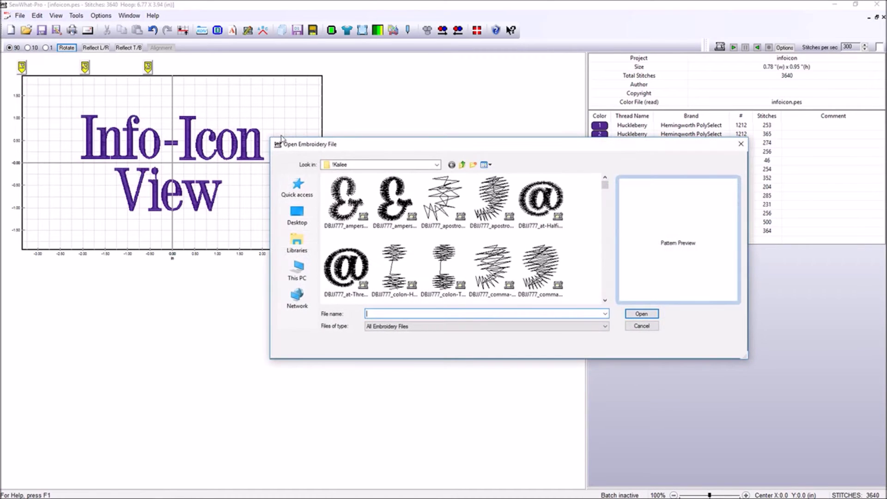
- In the merge dialog, browse to the !Kailee folder and pick the script Y file
left_click_drag(350, 147, 138, 89)
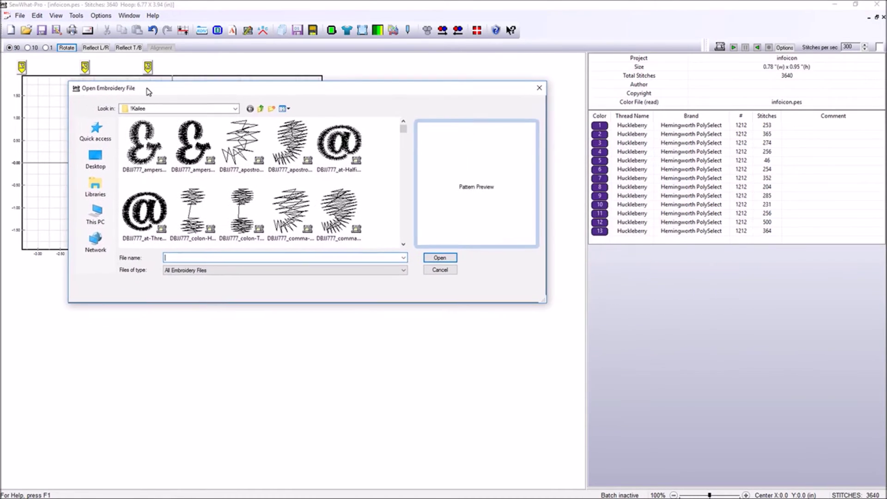
left_click(225, 109)
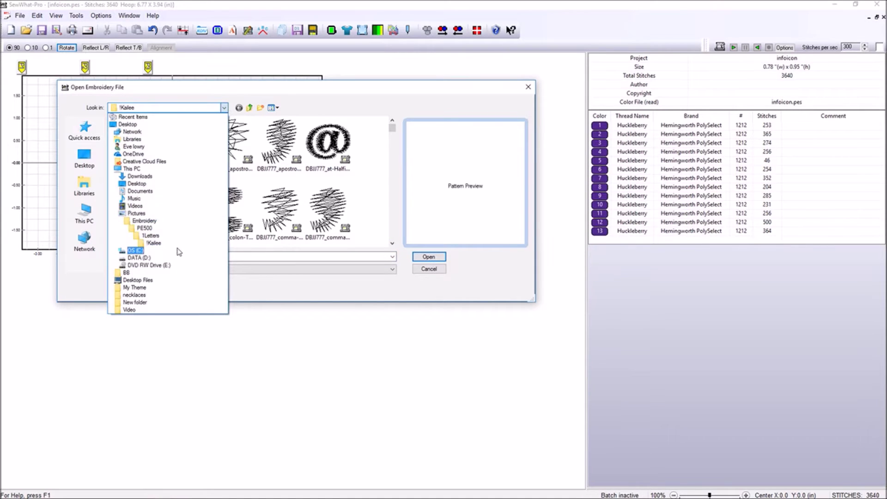
left_click(177, 243)
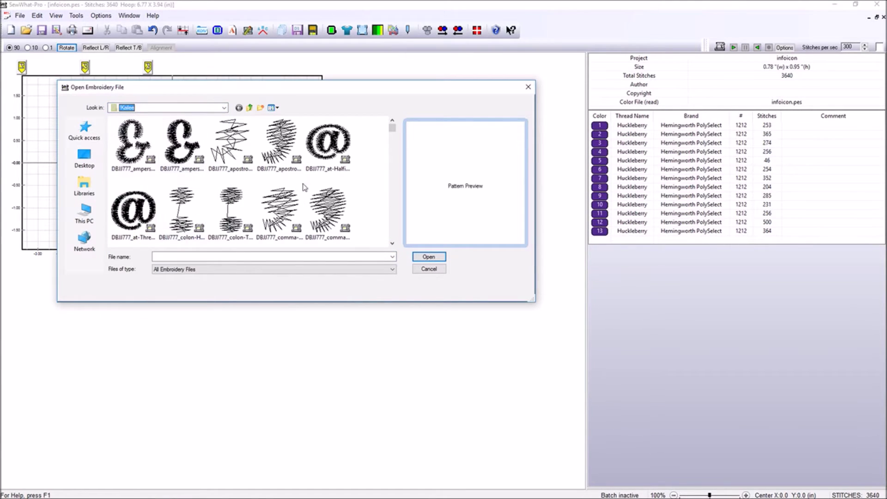
left_click_drag(392, 129, 398, 156)
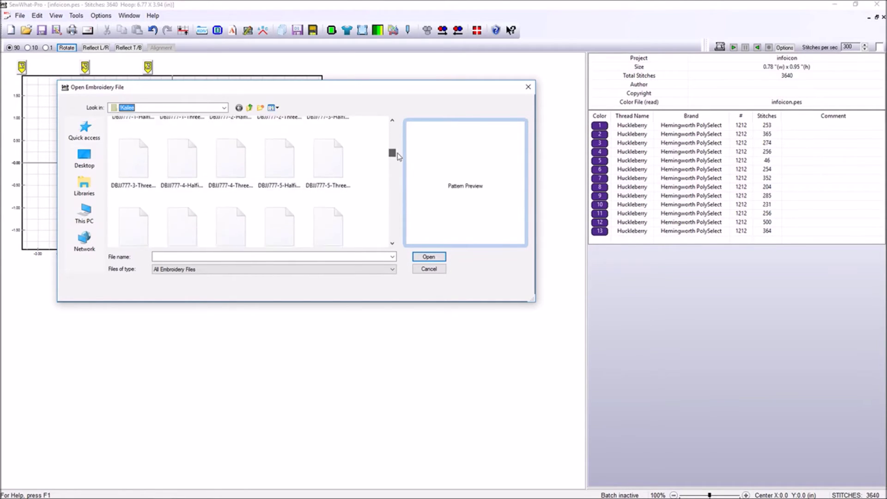
left_click_drag(398, 156, 392, 231)
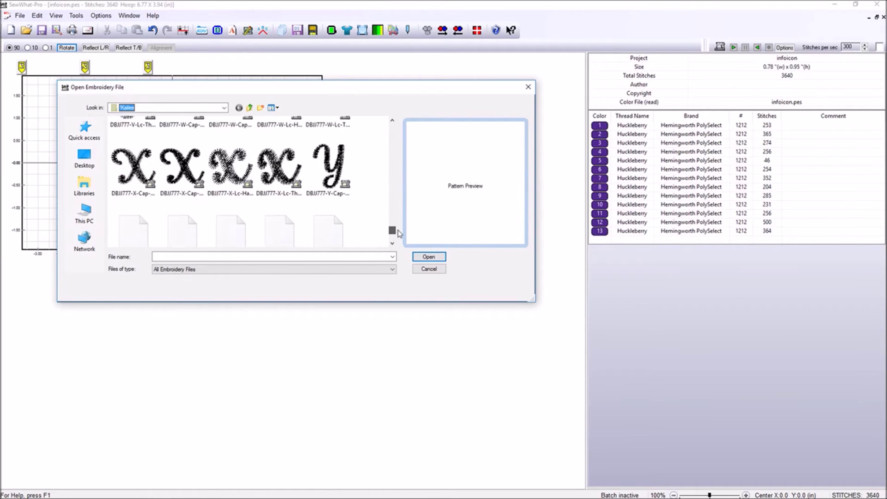
left_click(332, 169)
- Merge the script Y file and place the black y at lower left, below View
left_click(424, 257)
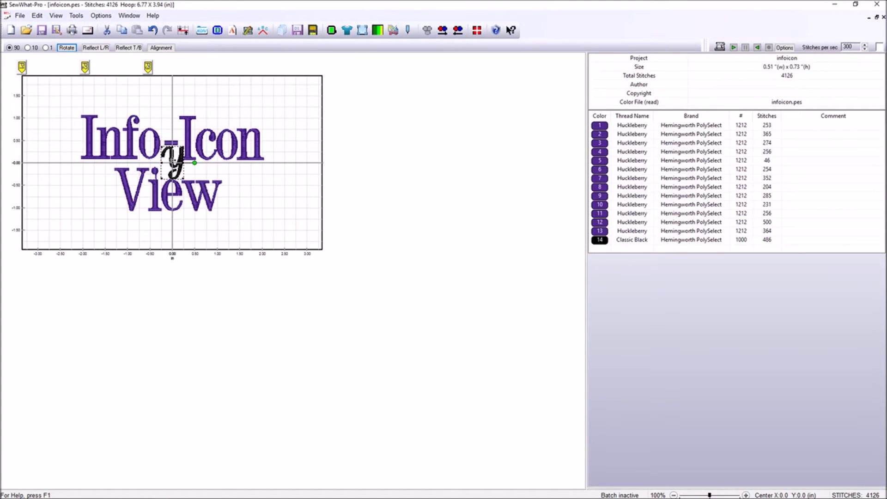
left_click_drag(171, 161, 120, 231)
left_click_drag(119, 232, 115, 230)
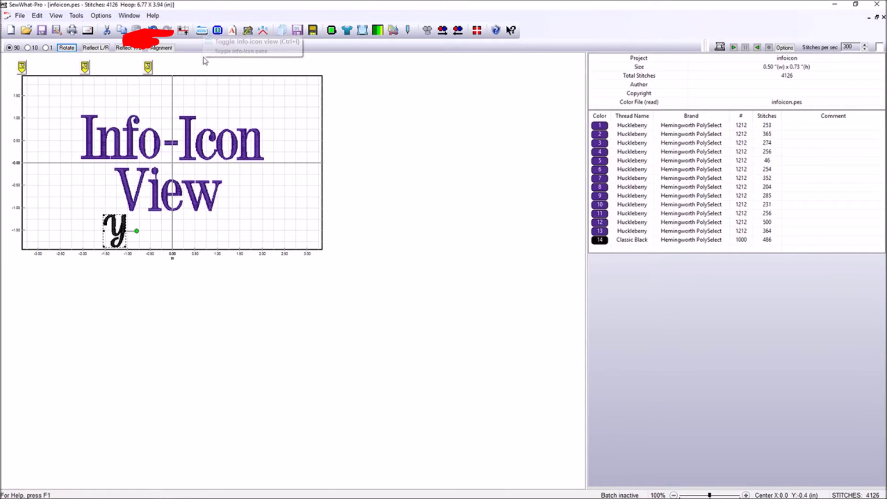
- Show the Kailee album and add a script a and y after the Y, spelling Yay
left_click(202, 30)
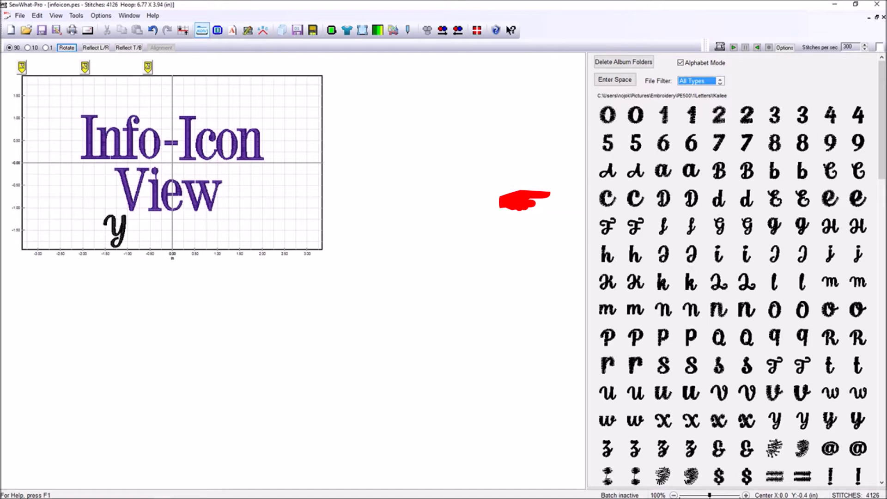
left_click_drag(882, 70, 881, 80)
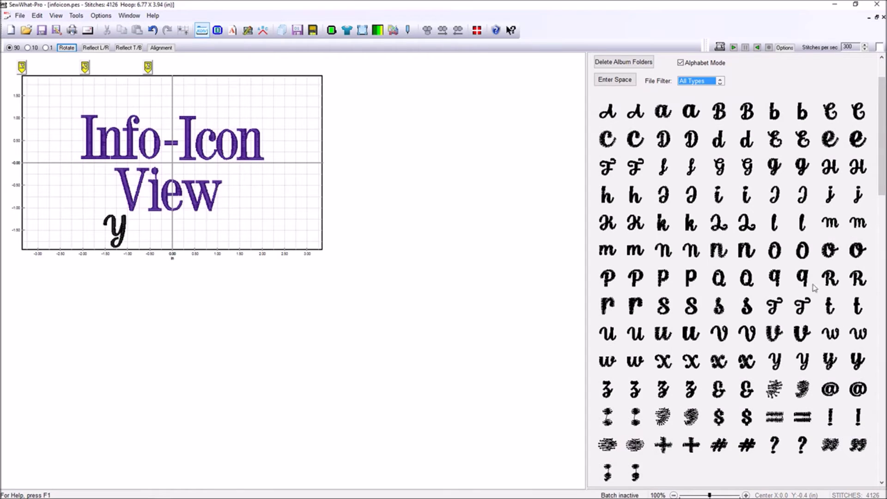
left_click(689, 114)
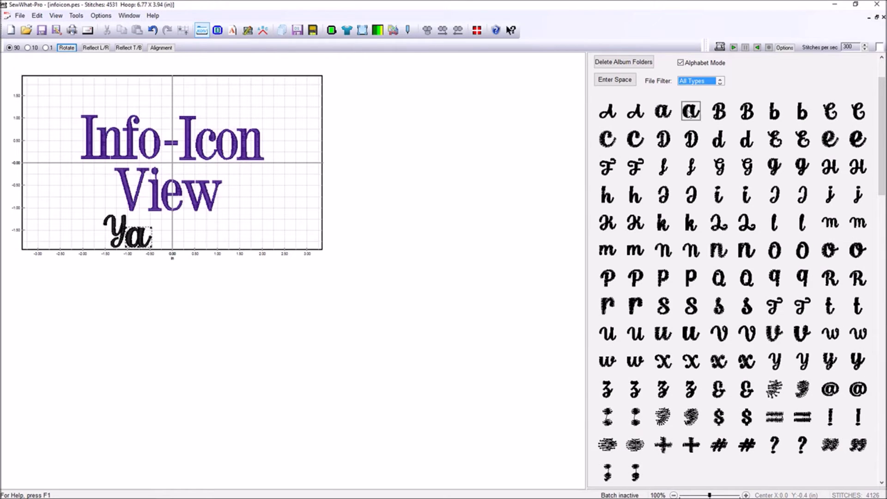
left_click(854, 365)
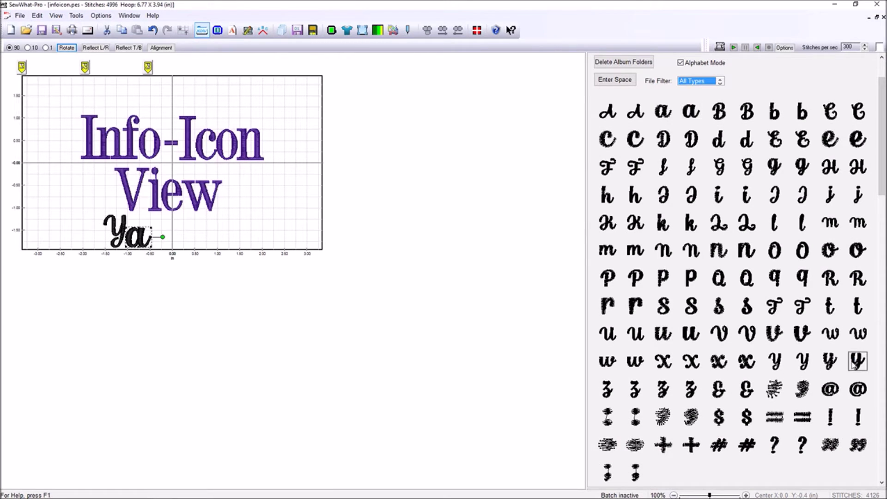
mouse_move(170, 231)
left_mouse_down()
mouse_move(172, 247)
mouse_move(164, 241)
left_mouse_up()
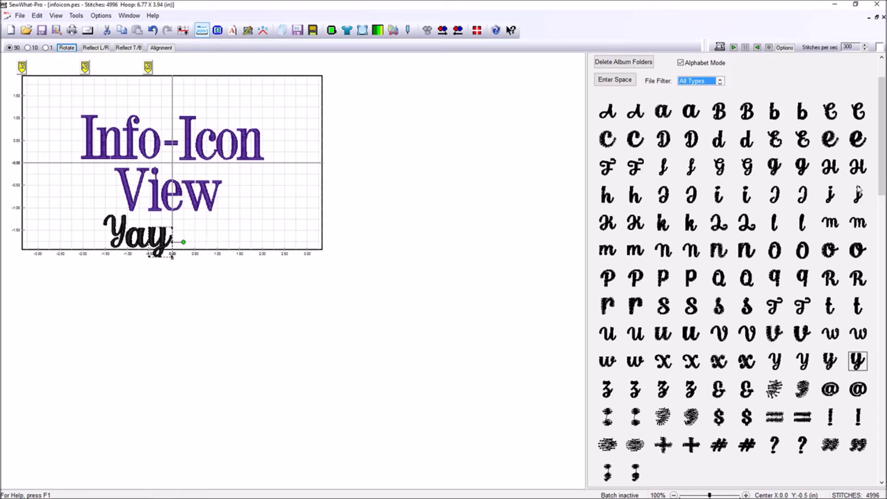
scroll(882, 132, "up", 1)
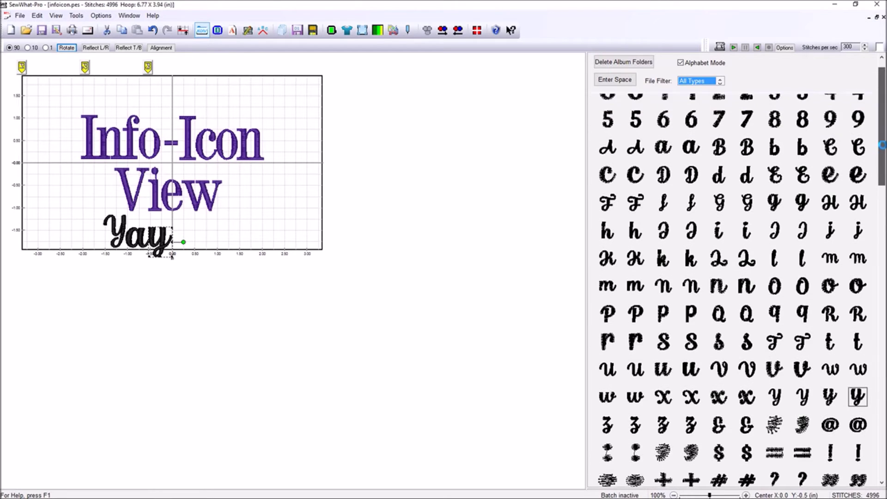
scroll(859, 132, "up", 1)
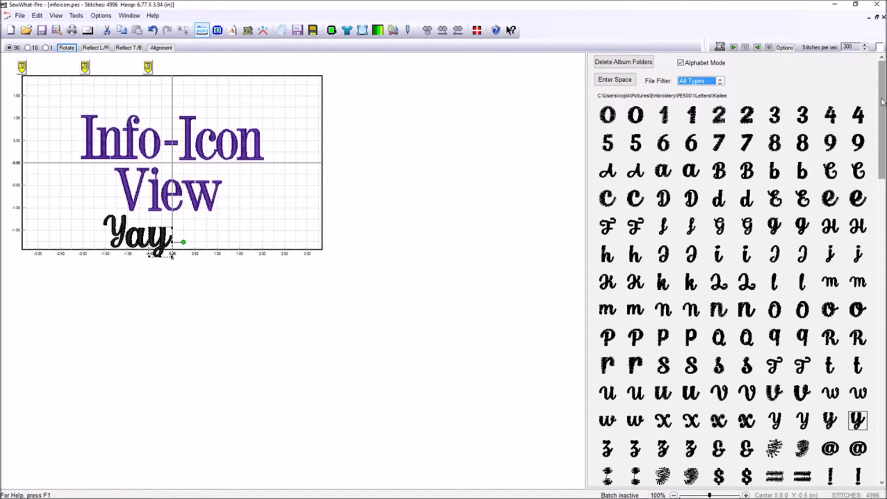
left_click_drag(881, 103, 883, 267)
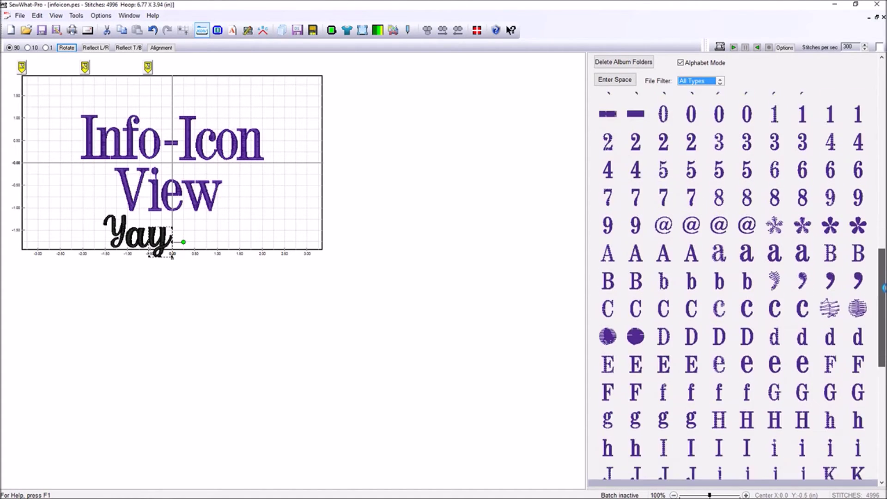
left_click_drag(884, 267, 883, 340)
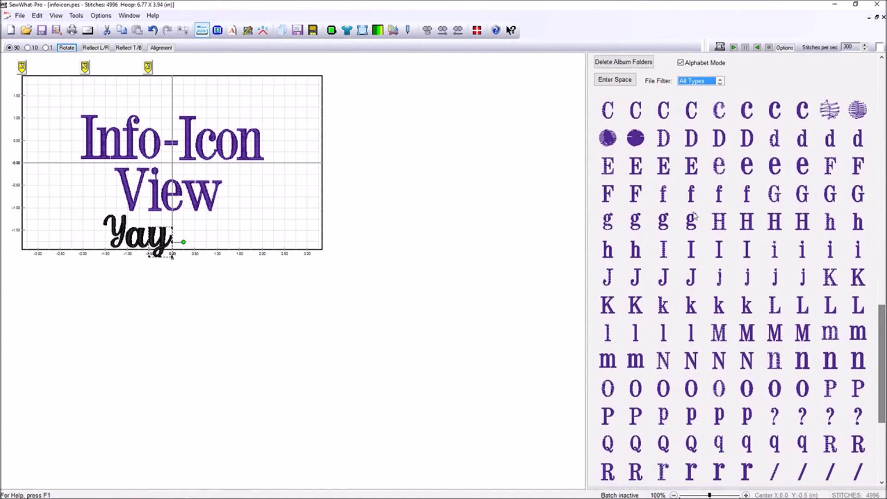
- Add purple Centurion H, a small and a large I, and j after Yay
left_click(748, 226)
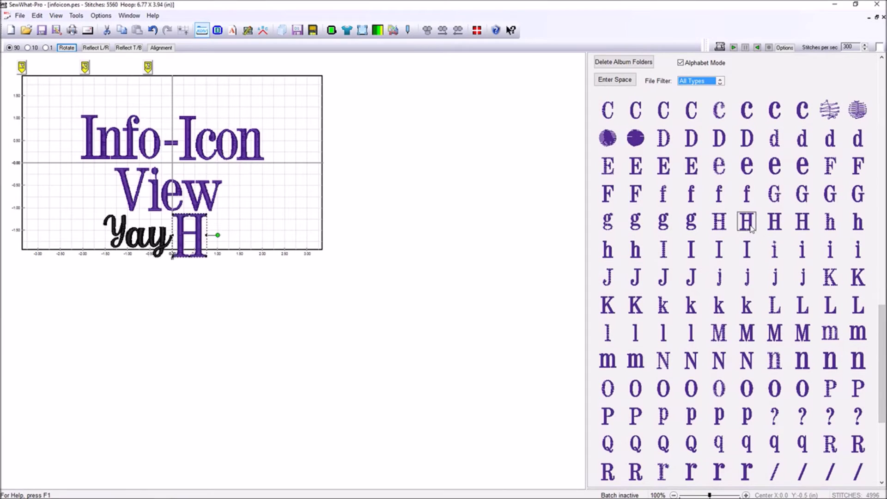
left_click(667, 251)
left_click(721, 254)
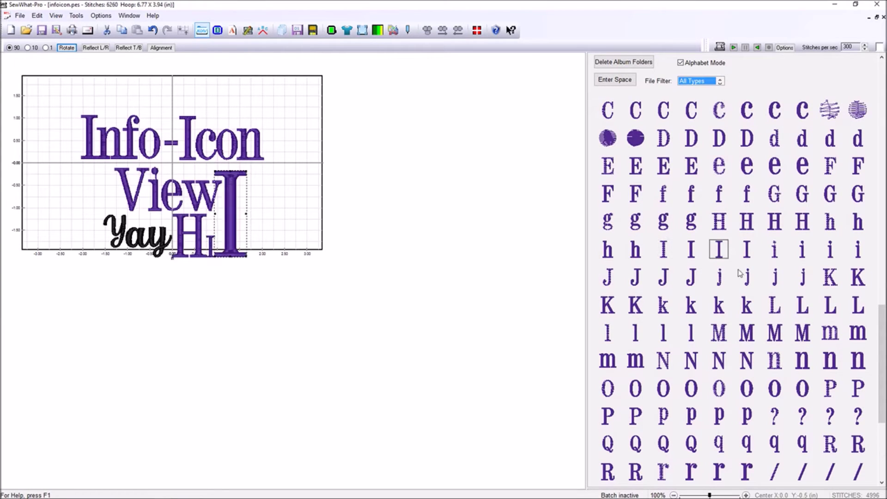
left_click(742, 277)
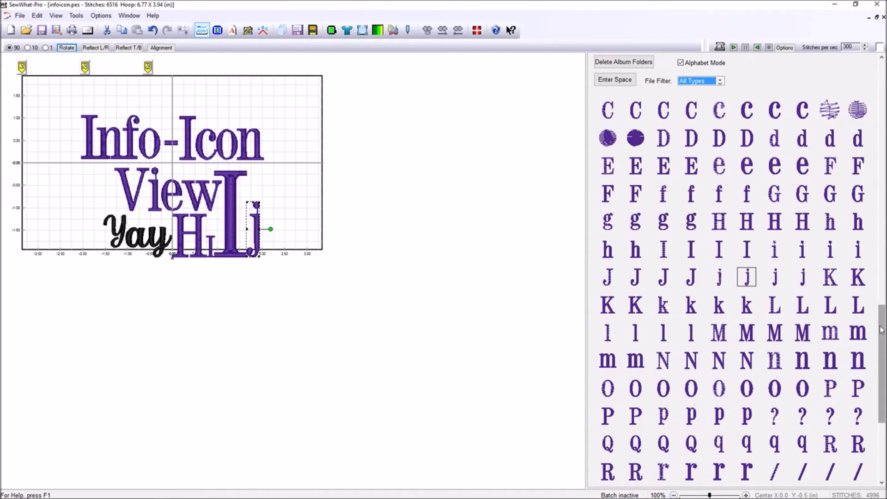
left_click_drag(882, 330, 883, 160)
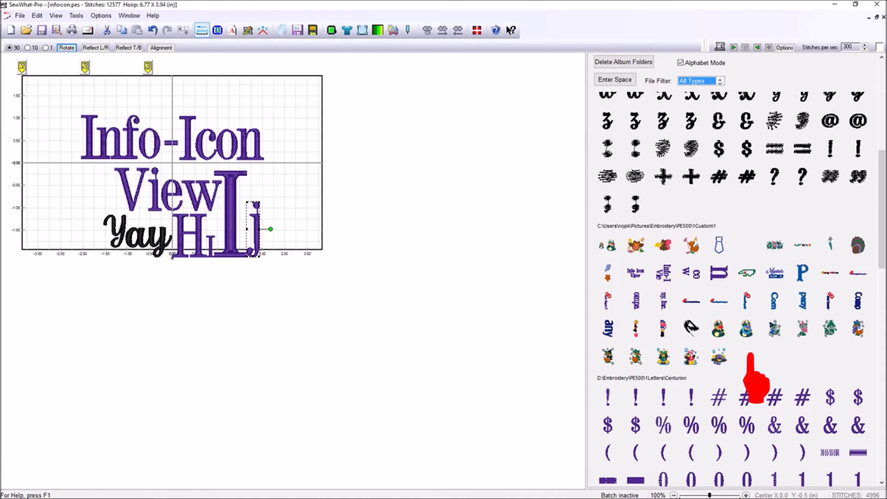
- Add the pirate duck design, move it to the left of the hoop, then delete it
double_click(745, 328)
left_click_drag(310, 219, 72, 197)
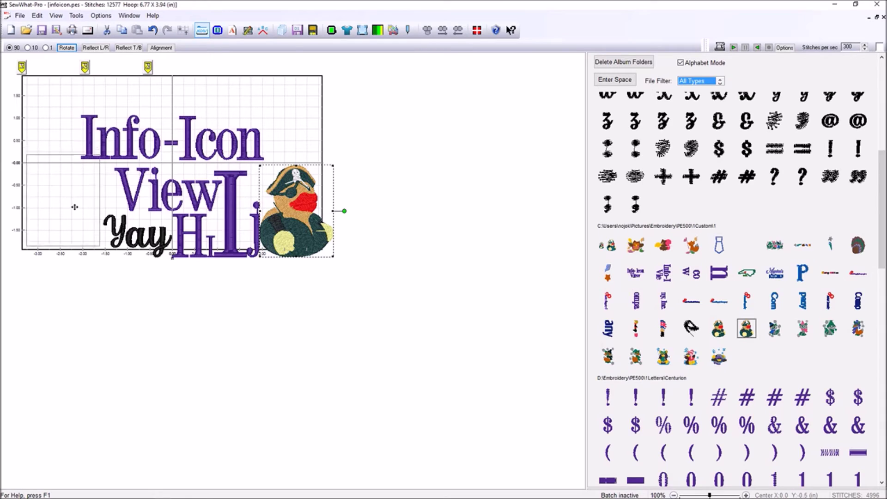
left_click_drag(73, 197, 75, 208)
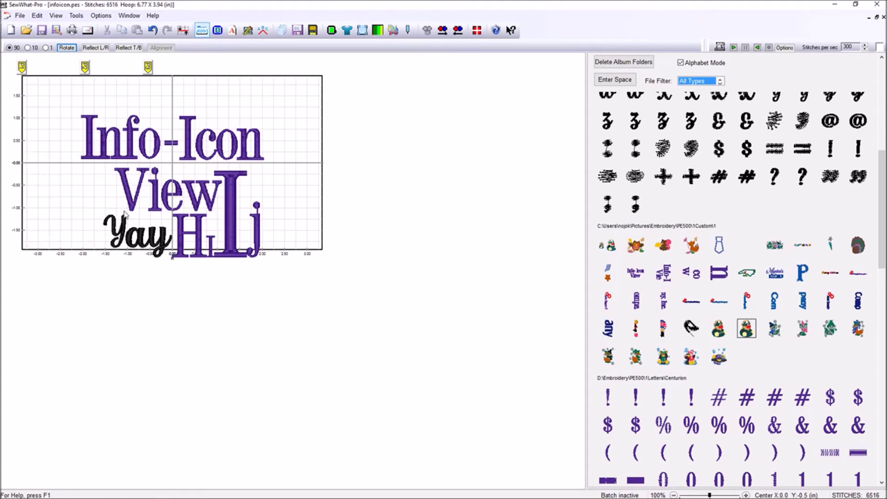
key("Delete")
- Delete both black script y letters and the purple H
left_click(119, 237)
key("Delete")
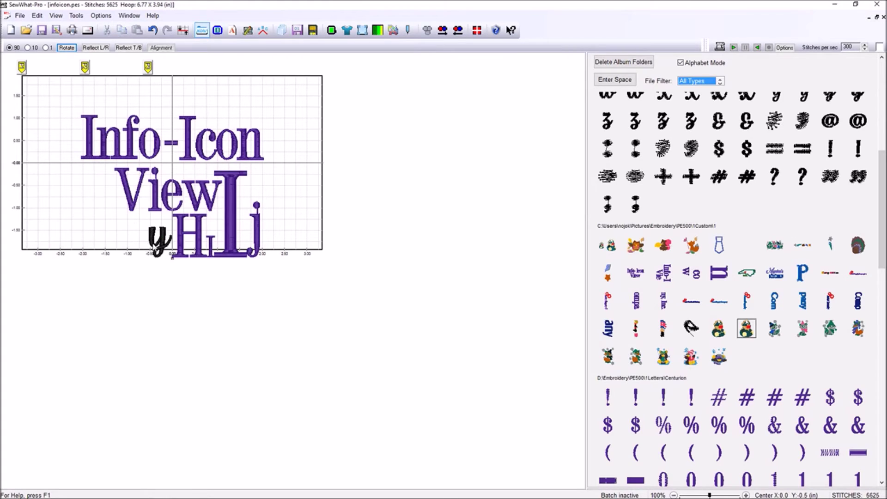
left_click(158, 237)
key("Delete")
left_click(186, 239)
key("Delete")
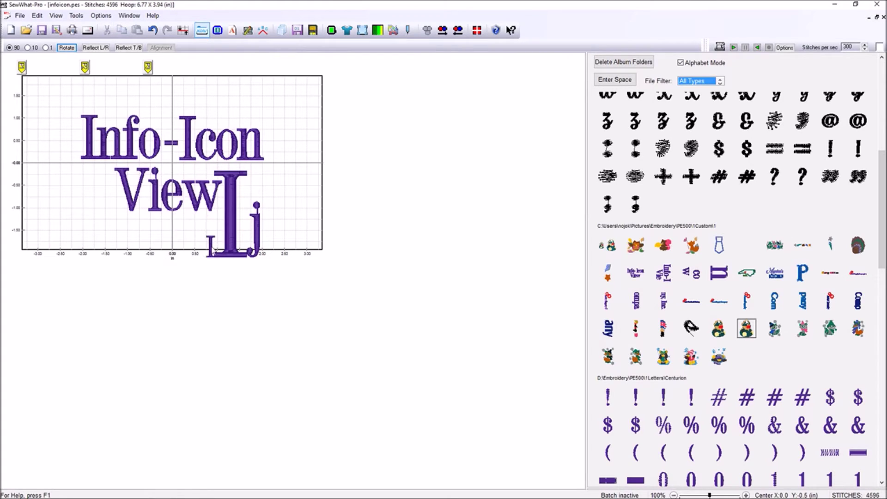
- Delete the small and large I letters and the purple j
left_click(214, 251)
key("Delete")
left_click(242, 248)
key("Delete")
left_click(254, 243)
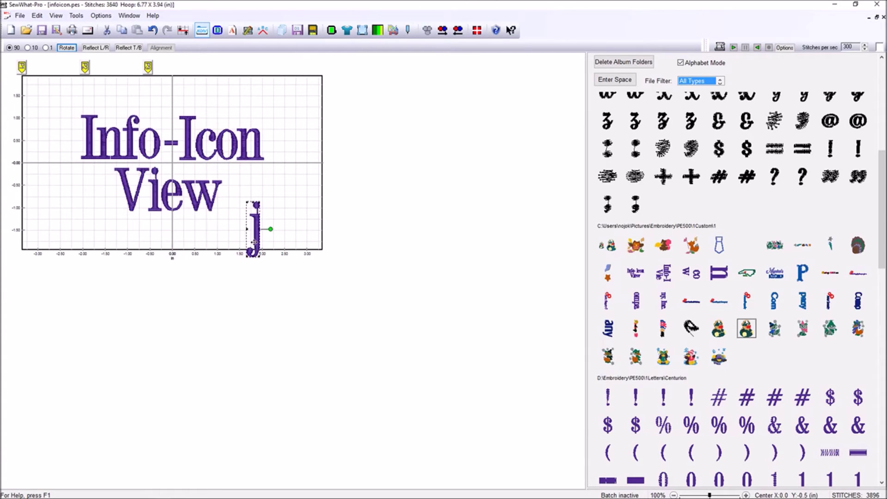
key("Delete")
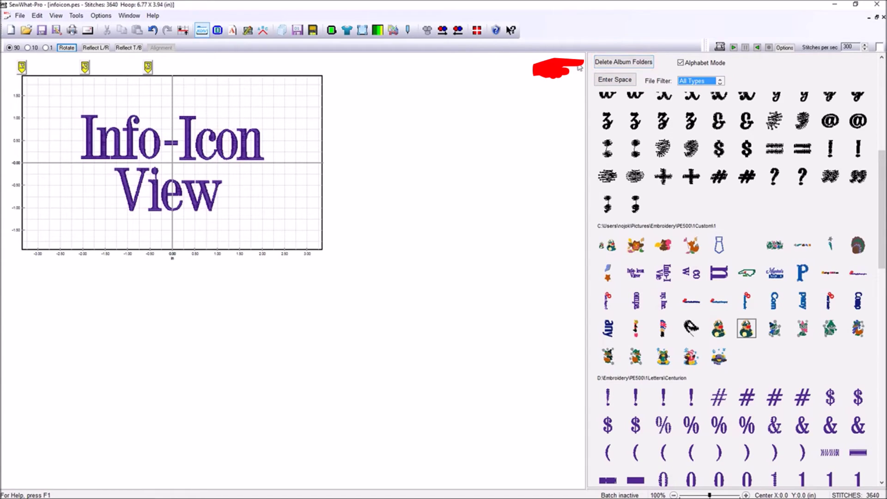
- Remove the Custom folder path from the album with Delete Album Folders
left_click(623, 62)
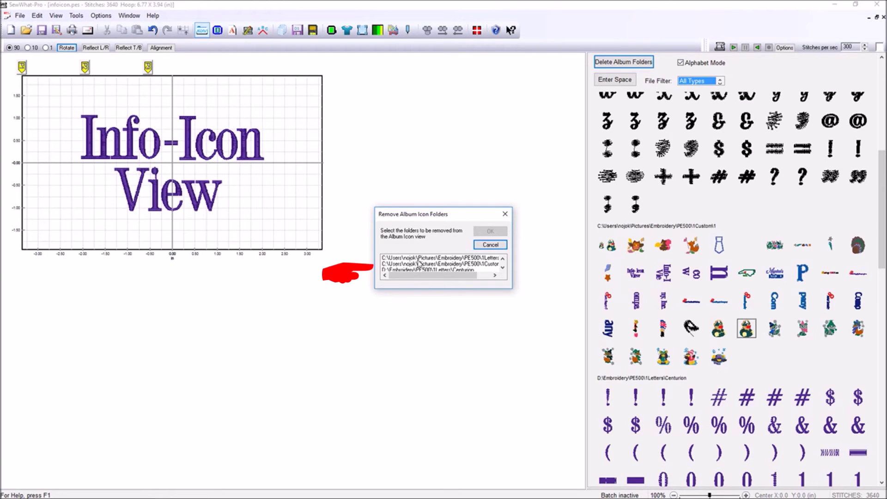
left_click(409, 264)
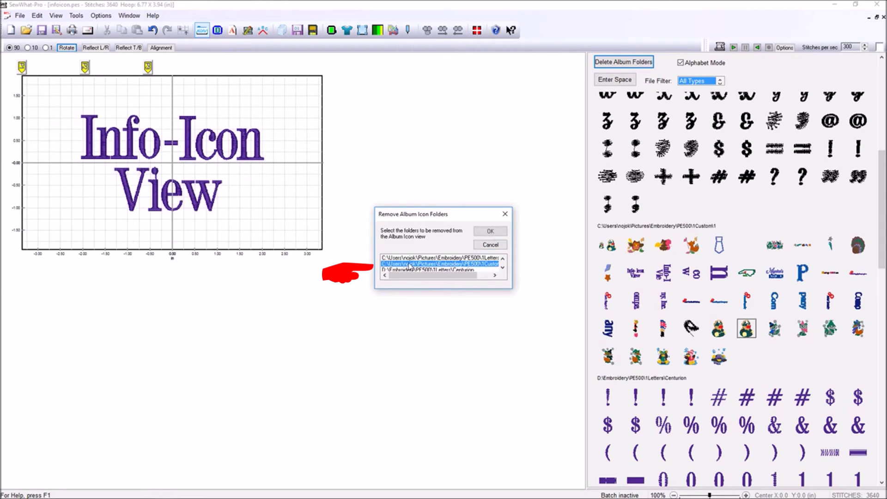
left_click(489, 233)
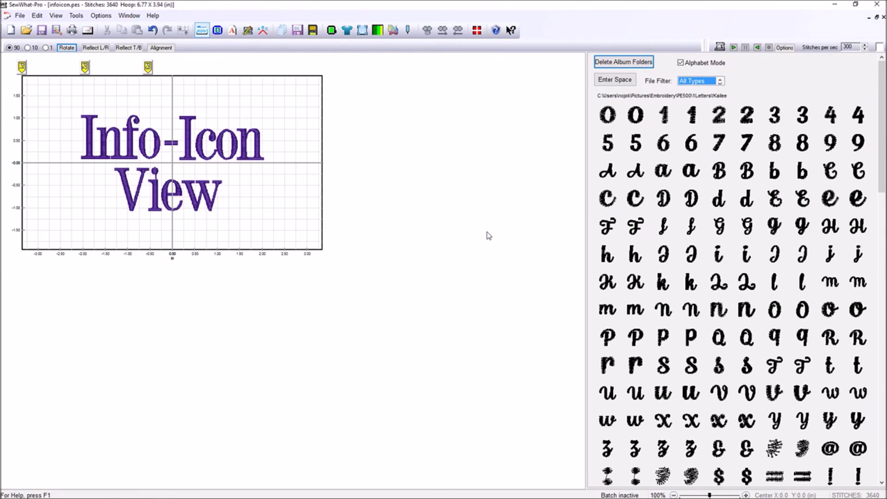
left_click_drag(880, 158, 880, 215)
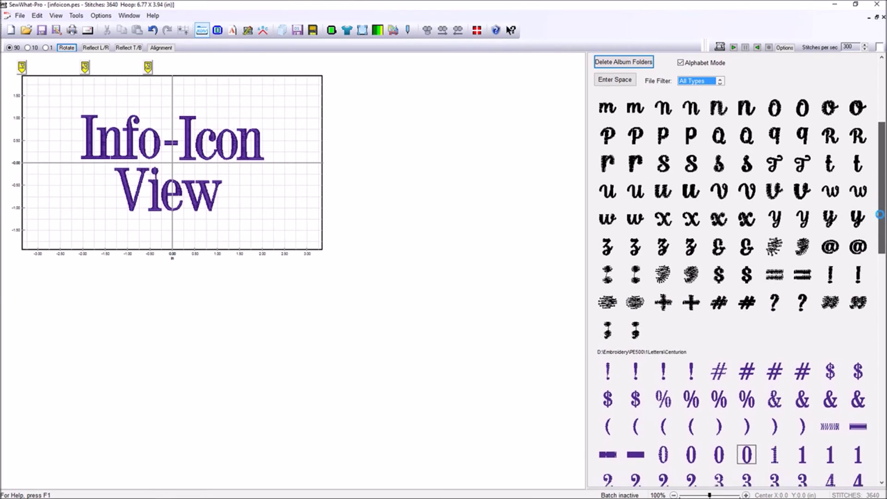
mouse_move(878, 215)
left_mouse_down()
mouse_move(875, 330)
mouse_move(883, 125)
left_mouse_up()
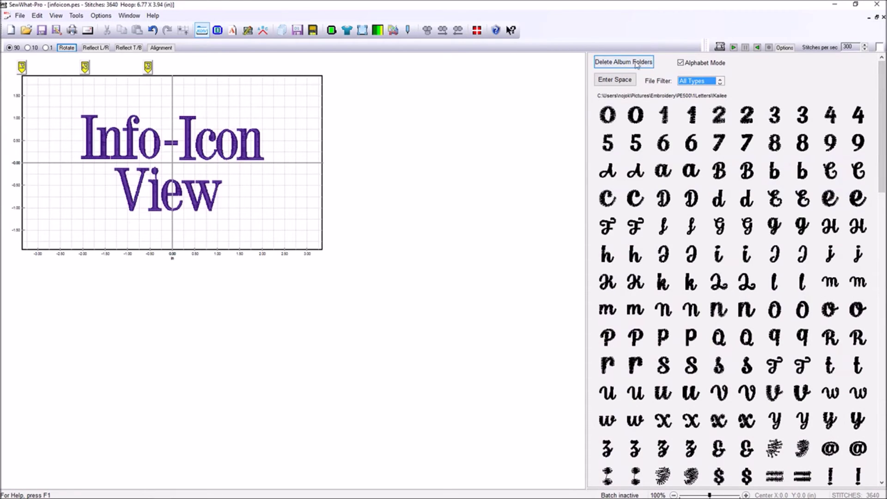
- Remove both the Kailee and Centurion folder paths from the album together
left_click(621, 63)
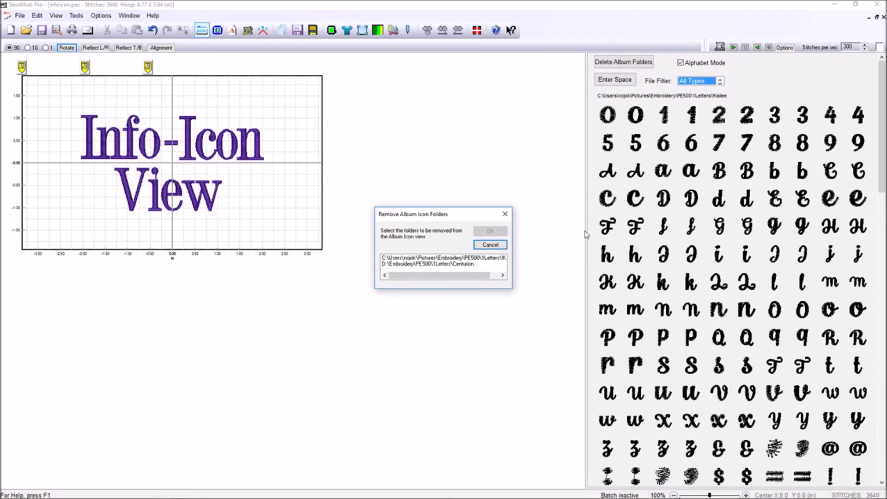
left_click(435, 259)
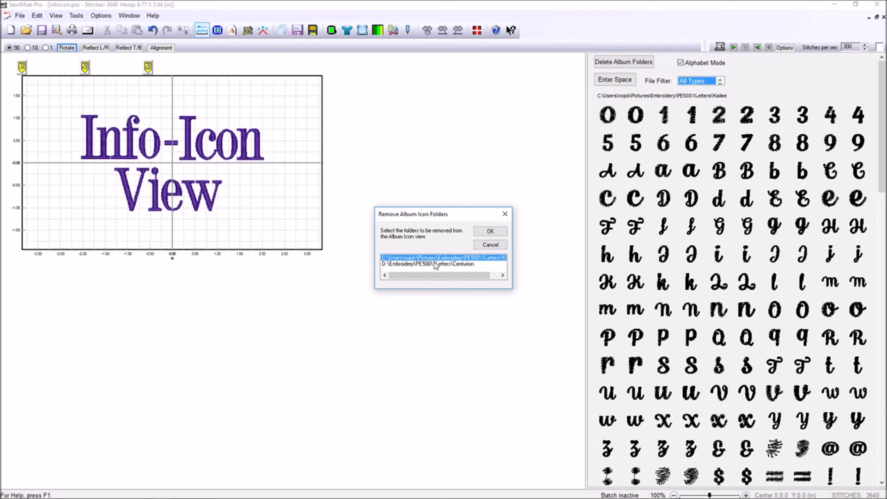
left_click(436, 264, "shift")
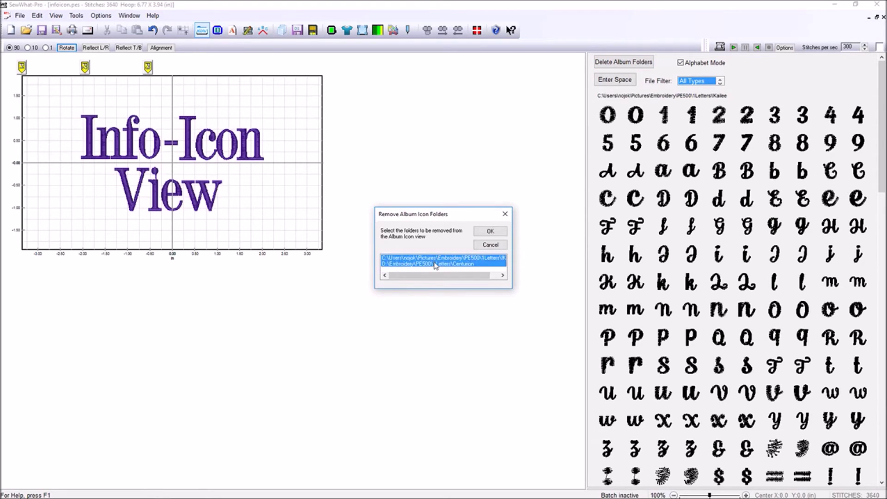
left_click(490, 232)
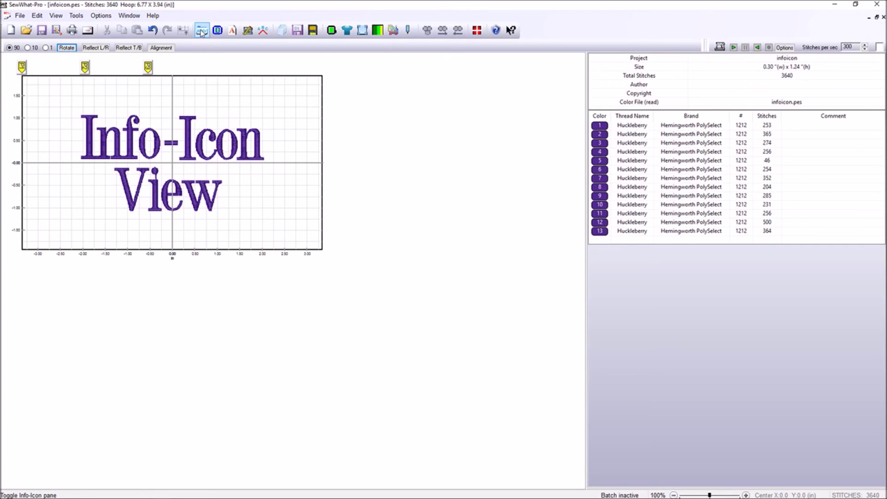
- Bring back the album icon view and pick the Custom1 folder path for removal
left_click(201, 32)
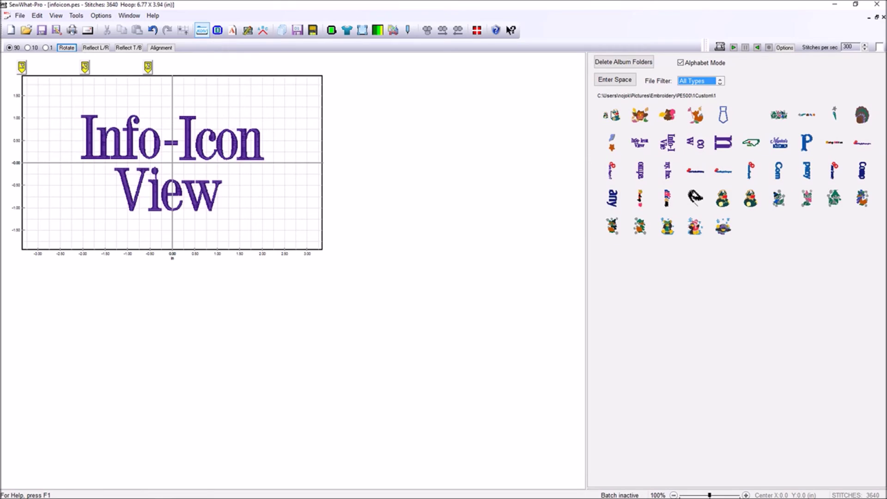
left_click(614, 62)
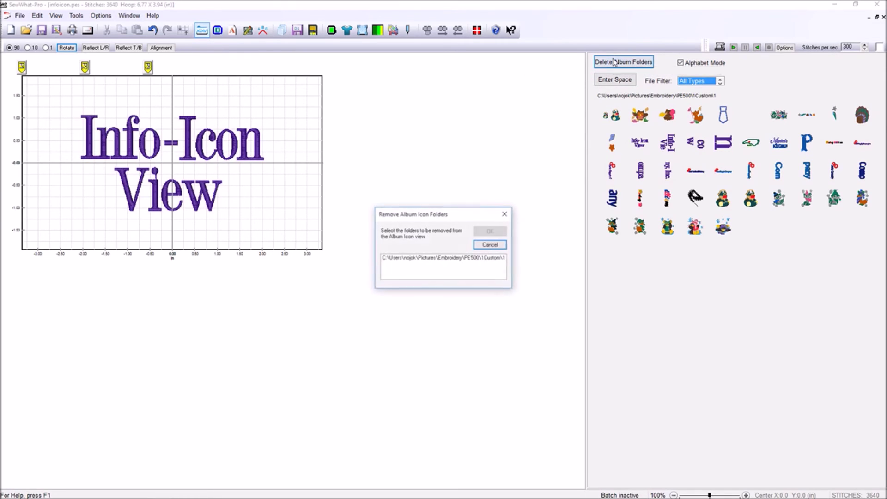
left_click(456, 257)
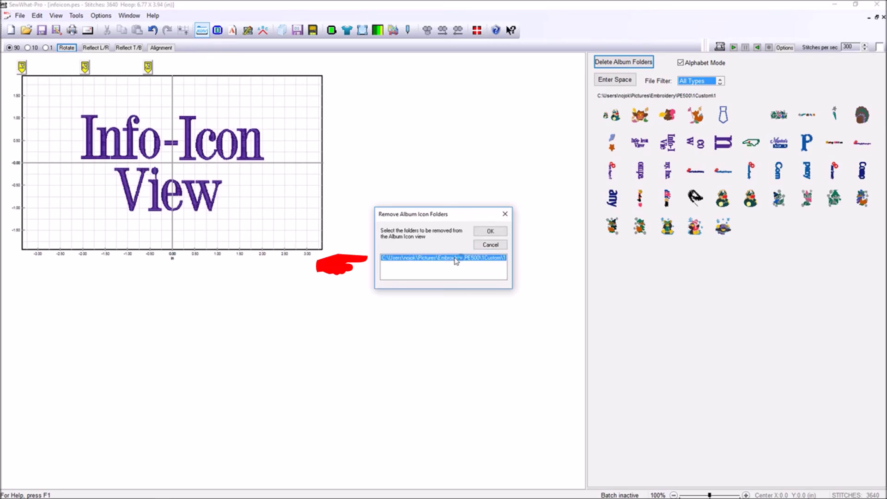